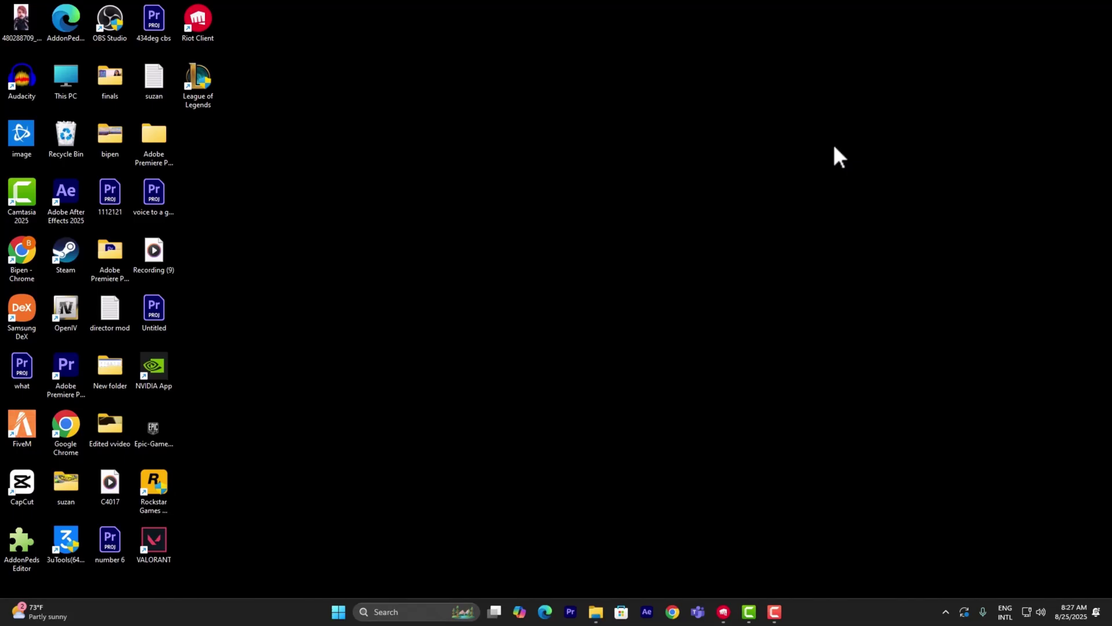
Step: Refresh the desktop twice from its context menu
{"action": "right_click", "coordinate": [832, 142]}
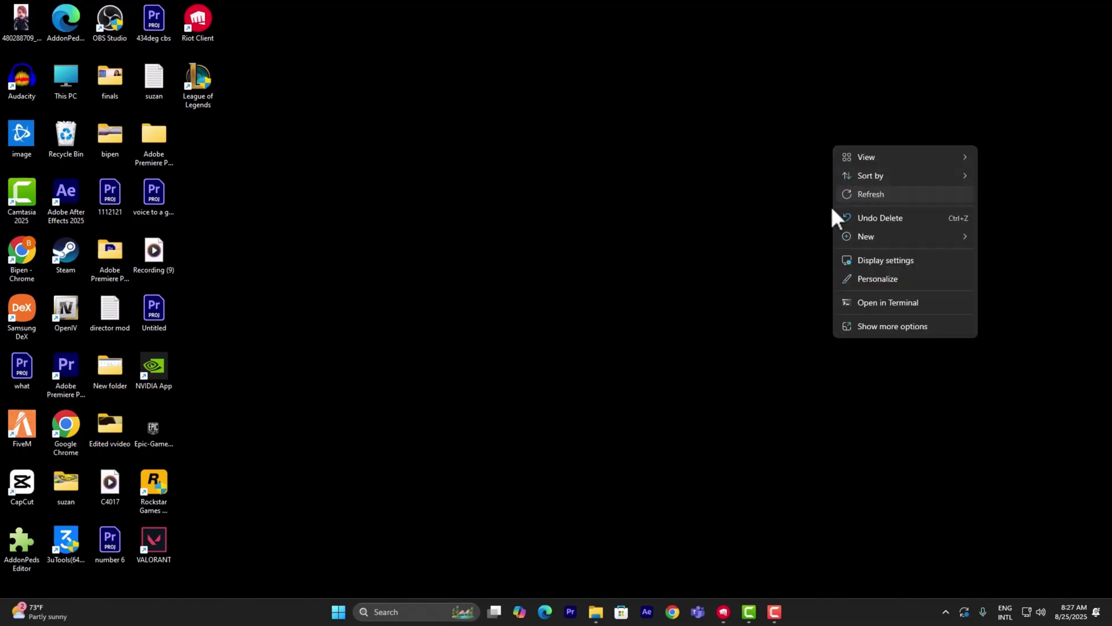
{"action": "left_click", "coordinate": [856, 193]}
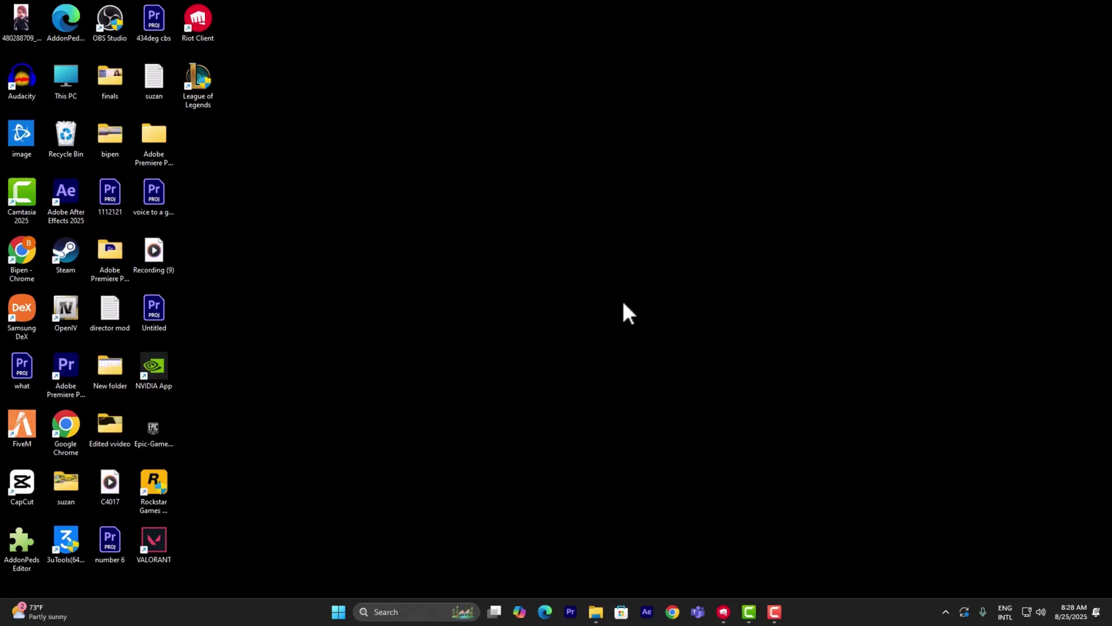
{"action": "right_click", "coordinate": [343, 245]}
{"action": "left_click", "coordinate": [376, 296]}
Step: Open the League of Legends shortcut's file location and bring up RiotClientServices' menu
{"action": "right_click", "coordinate": [203, 73]}
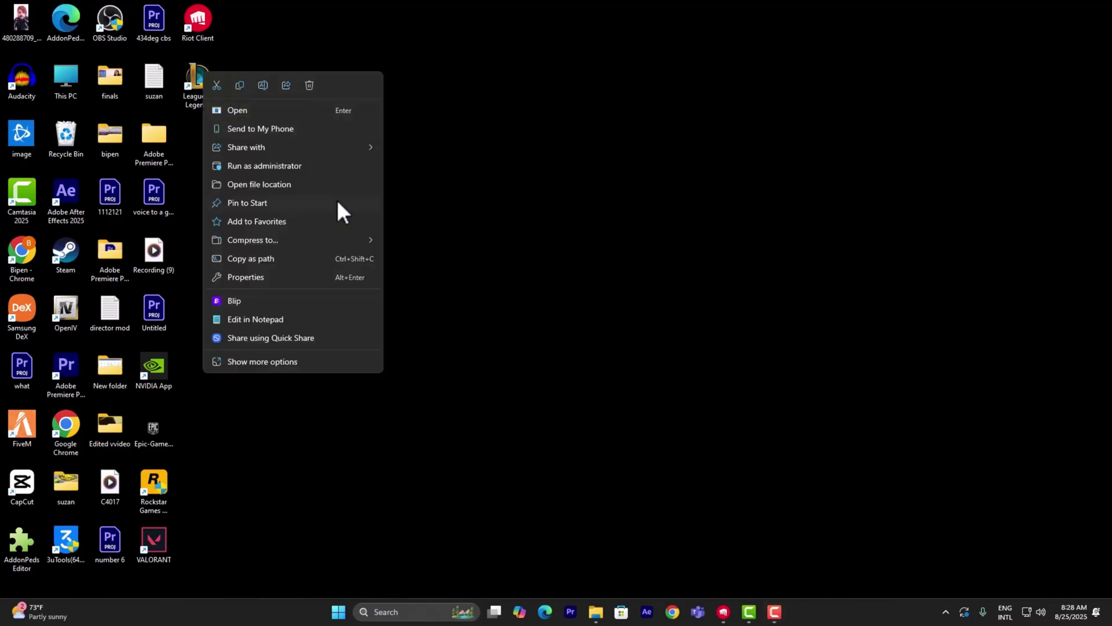
{"action": "left_click", "coordinate": [251, 184]}
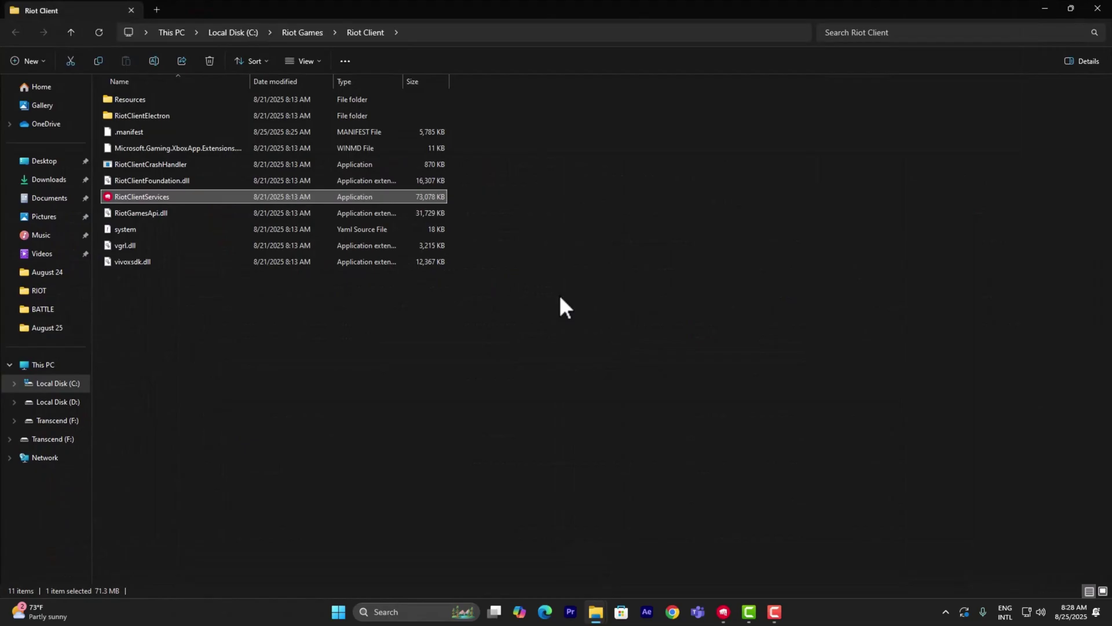
{"action": "right_click", "coordinate": [158, 196]}
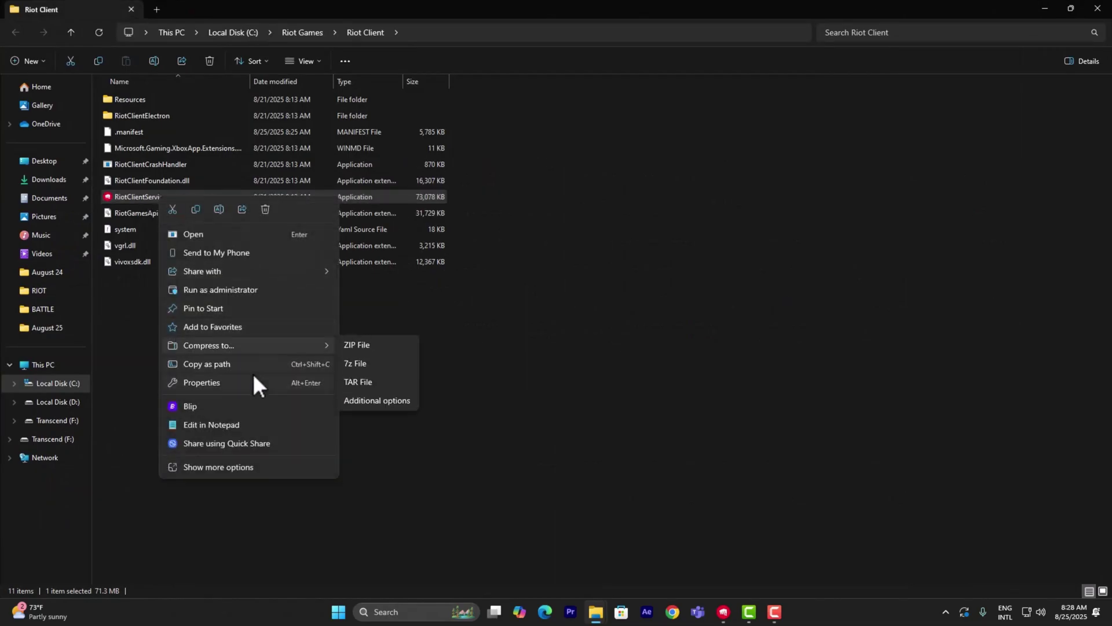
Step: Make RiotClientServices run as administrator and review Authenticated Users, SYSTEM, Administrators and Users permissions
{"action": "left_click", "coordinate": [223, 383]}
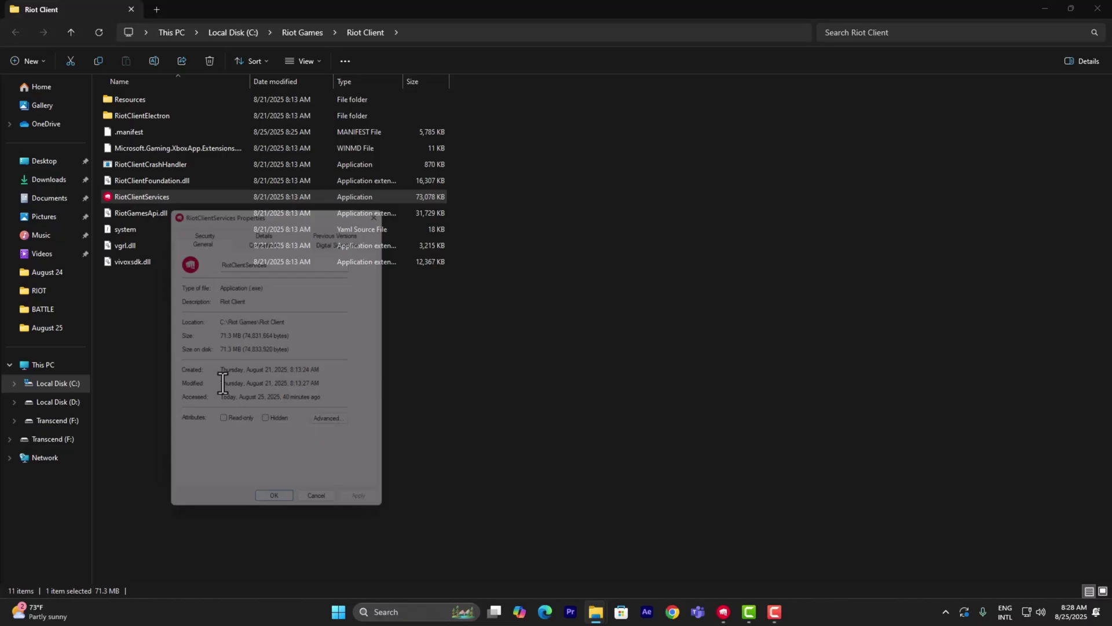
{"action": "left_click", "coordinate": [266, 234]}
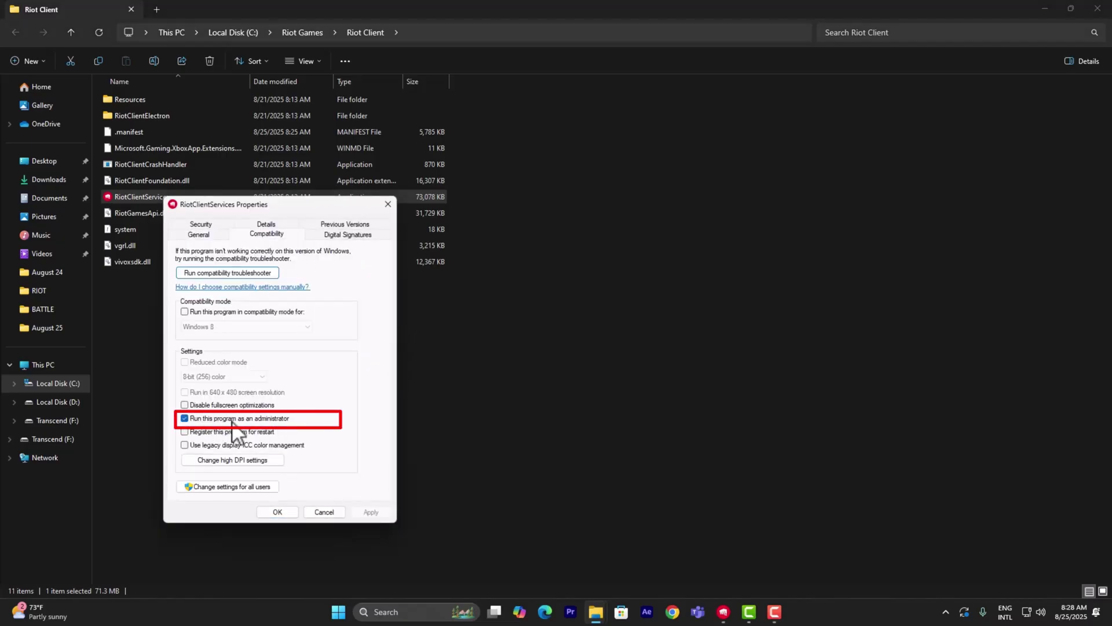
{"action": "left_click", "coordinate": [205, 223]}
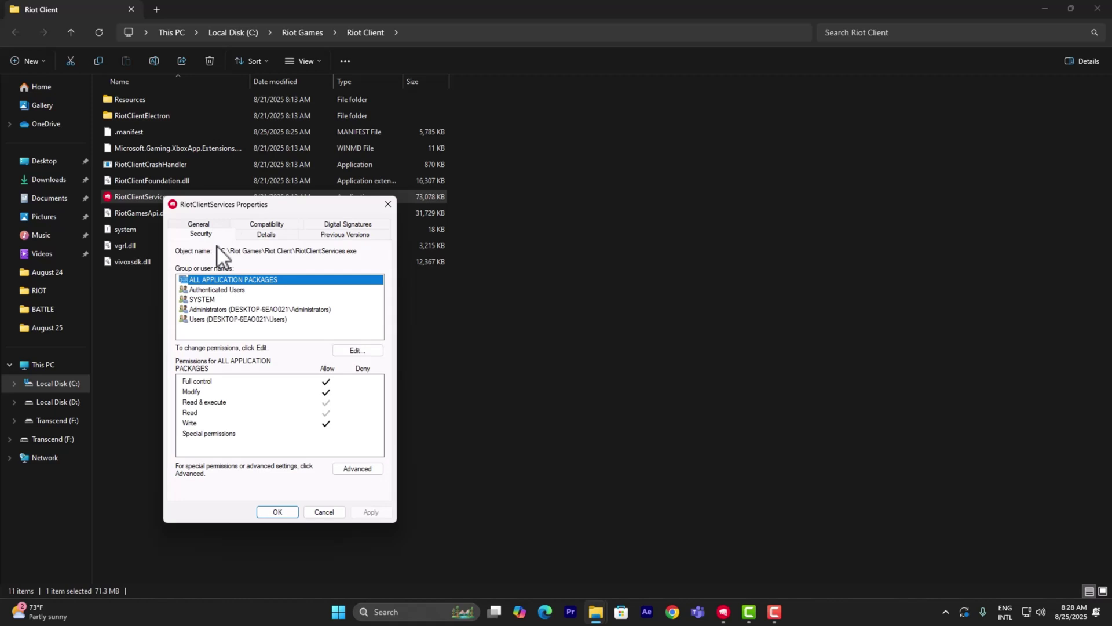
{"action": "left_click", "coordinate": [357, 349]}
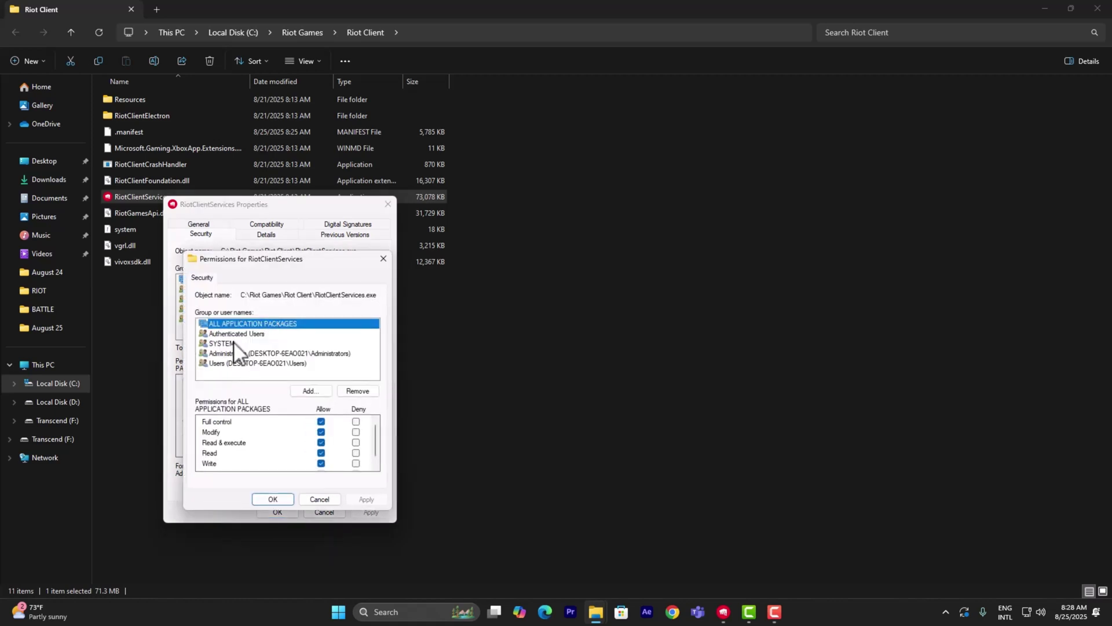
{"action": "left_click", "coordinate": [249, 338]}
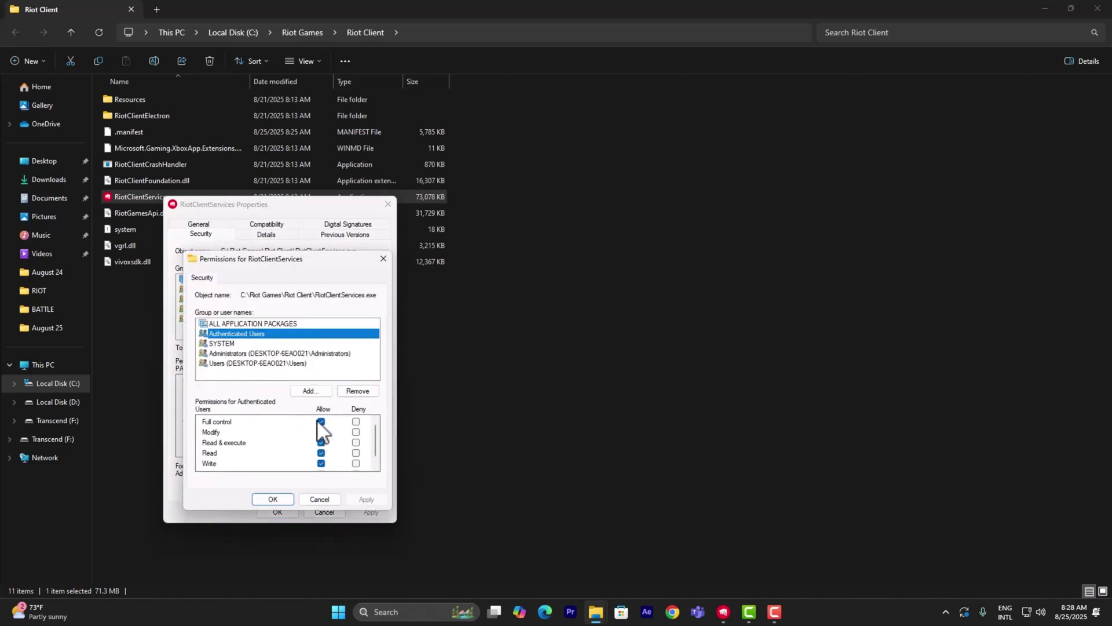
{"action": "left_click", "coordinate": [274, 344]}
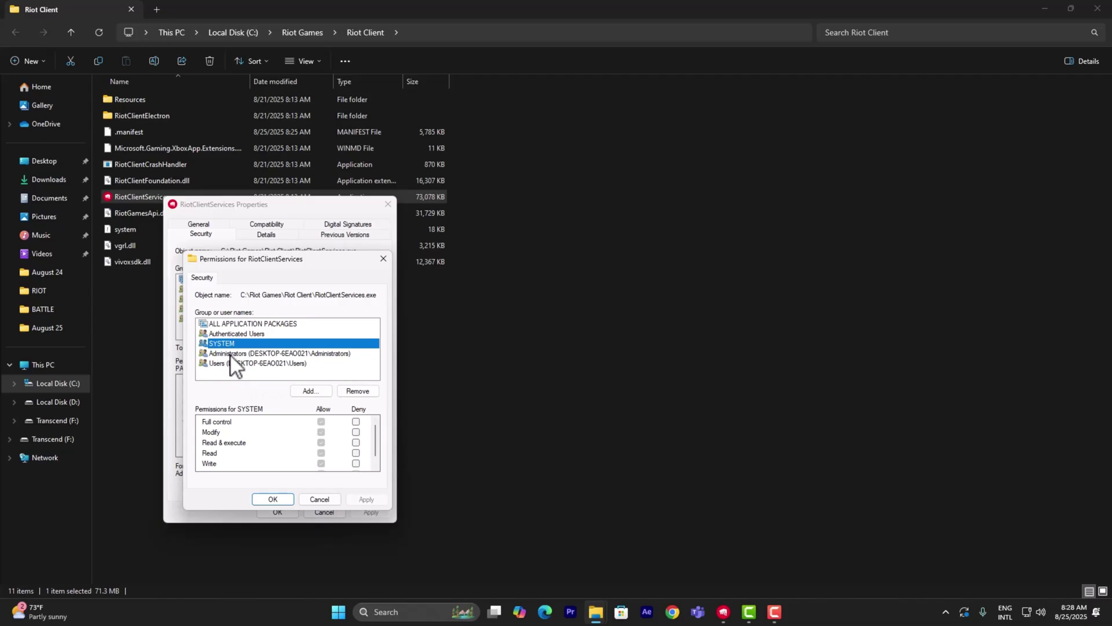
{"action": "left_click", "coordinate": [252, 353]}
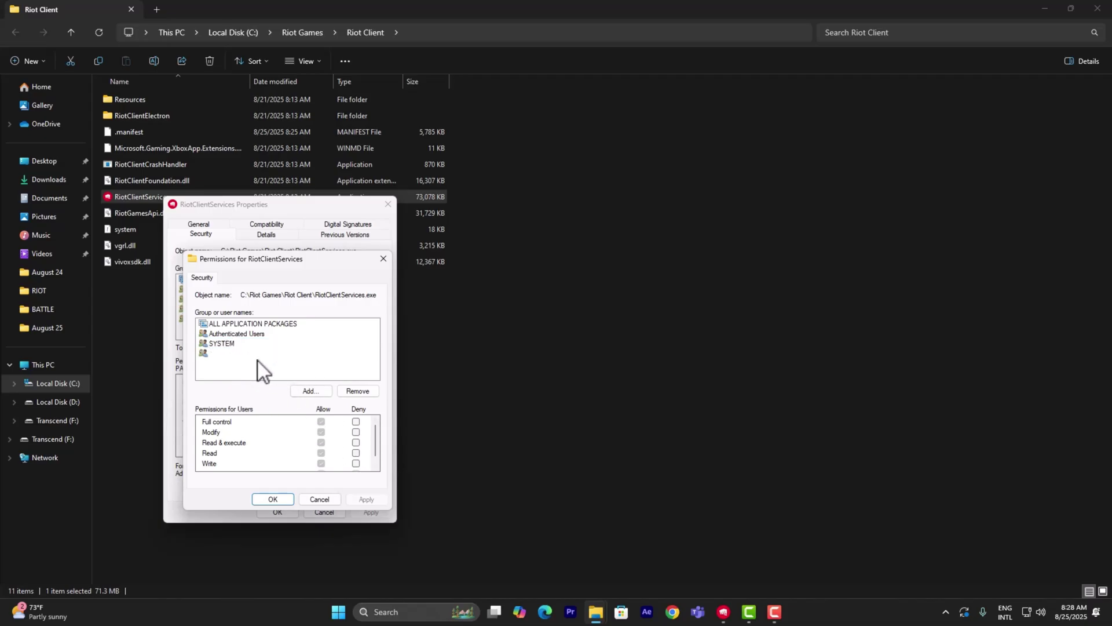
{"action": "left_click", "coordinate": [258, 361]}
{"action": "left_click", "coordinate": [319, 499]}
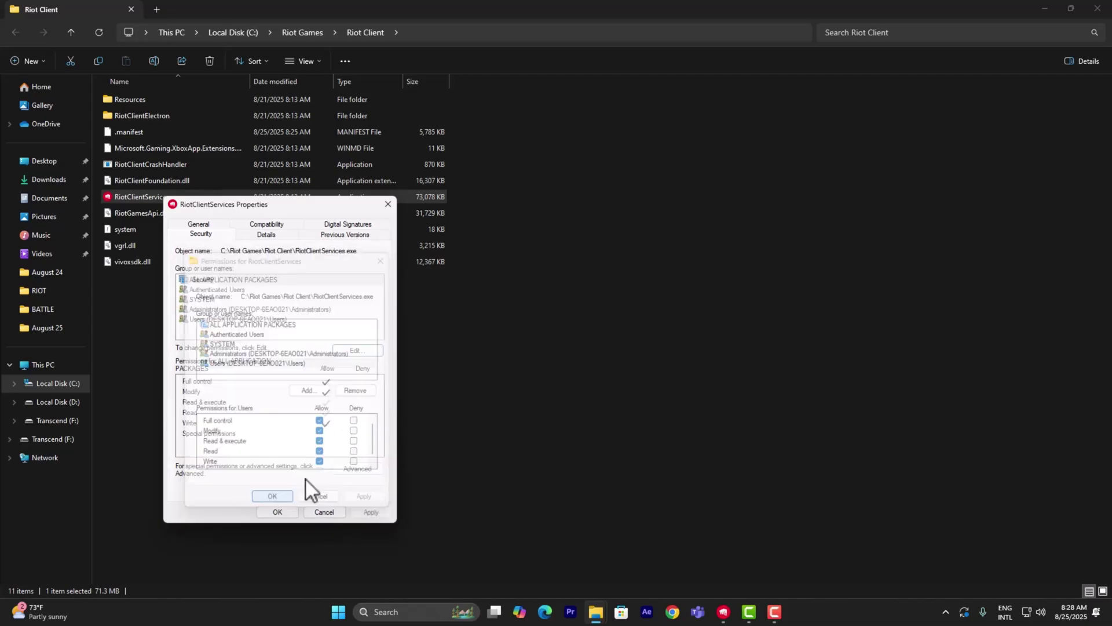
{"action": "left_click", "coordinate": [276, 510]}
Step: Close the Riot Client folder window and refresh the desktop
{"action": "left_click", "coordinate": [583, 329]}
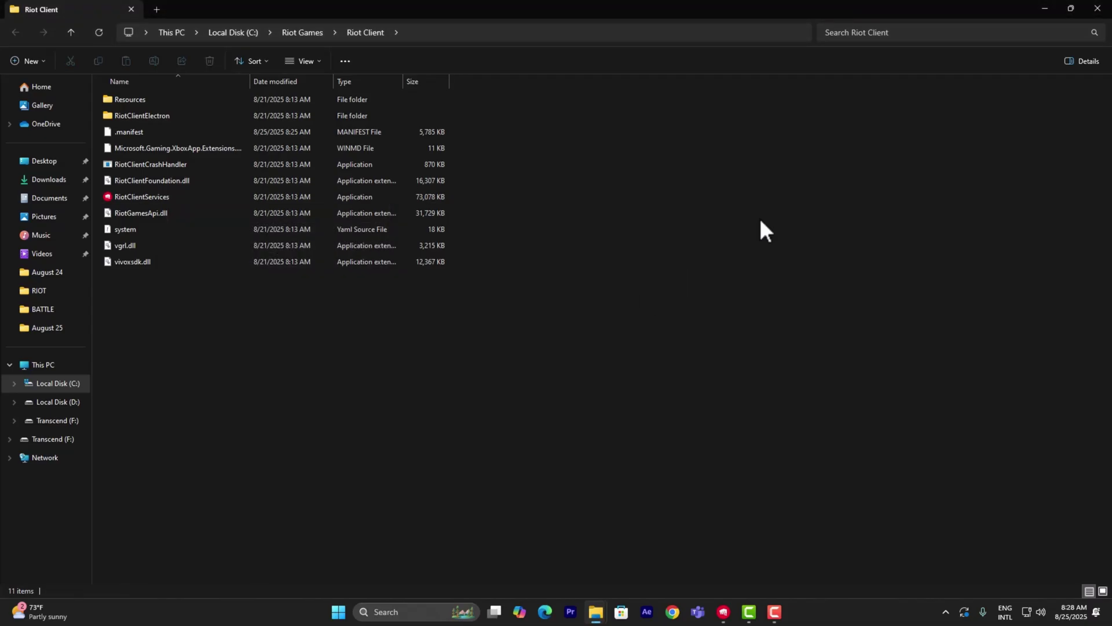
{"action": "left_click", "coordinate": [1096, 8]}
{"action": "right_click", "coordinate": [403, 123]}
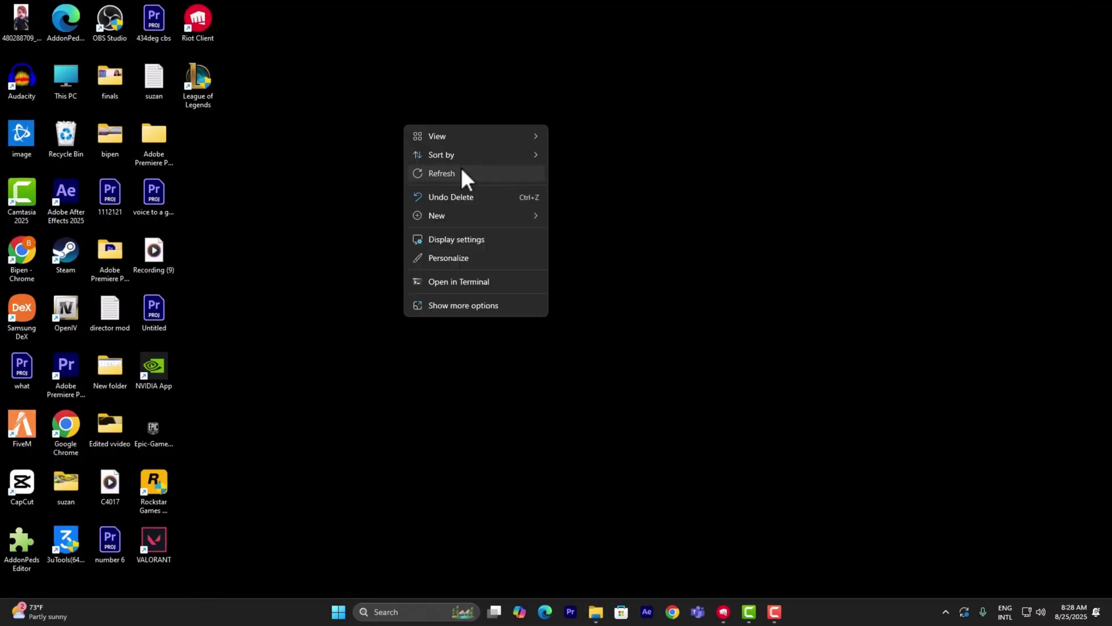
{"action": "left_click", "coordinate": [461, 174]}
Step: Open the appdata folder through the Run box from Search
{"action": "left_click", "coordinate": [381, 611]}
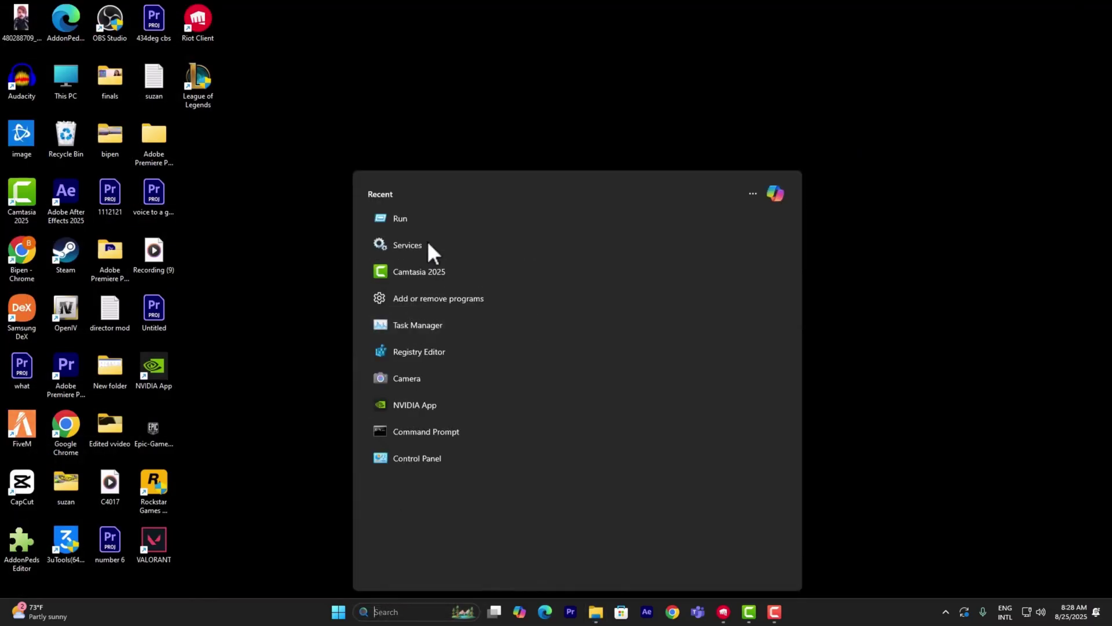
{"action": "left_click", "coordinate": [435, 224]}
{"action": "left_click_drag", "start_coordinate": [85, 481], "coordinate": [533, 94]}
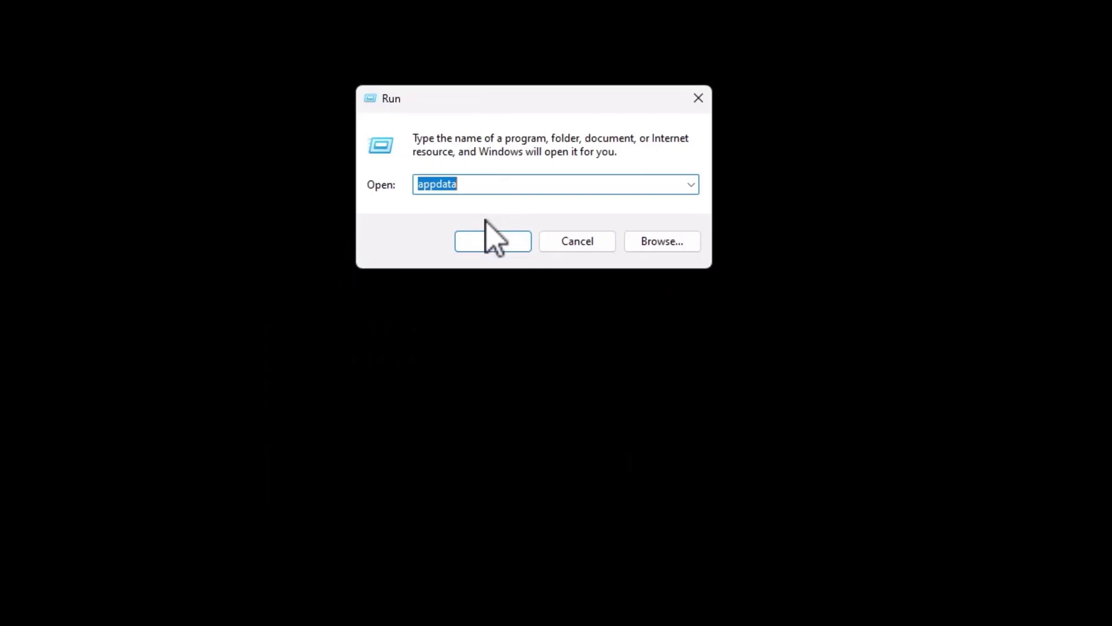
{"action": "left_click", "coordinate": [541, 184]}
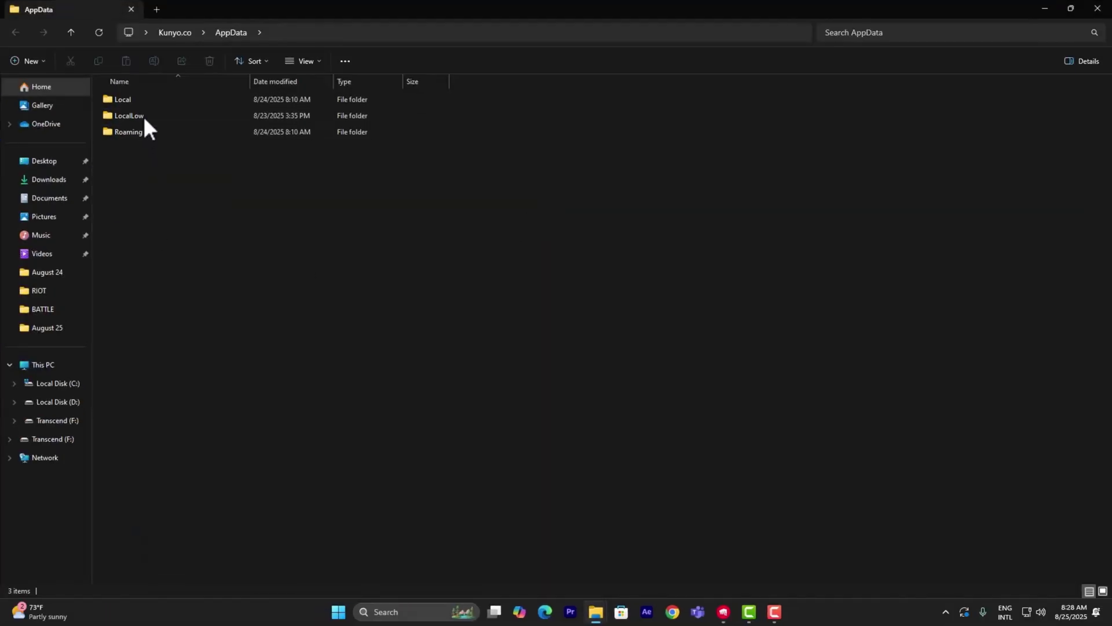
Step: Delete HttpCache from Local\Riot Games\Riot Client, then close the window
{"action": "double_click", "coordinate": [151, 102]}
{"action": "scroll", "coordinate": [170, 260], "scroll_direction": "down", "scroll_amount": 3}
{"action": "scroll", "coordinate": [172, 391], "scroll_direction": "down", "scroll_amount": 2}
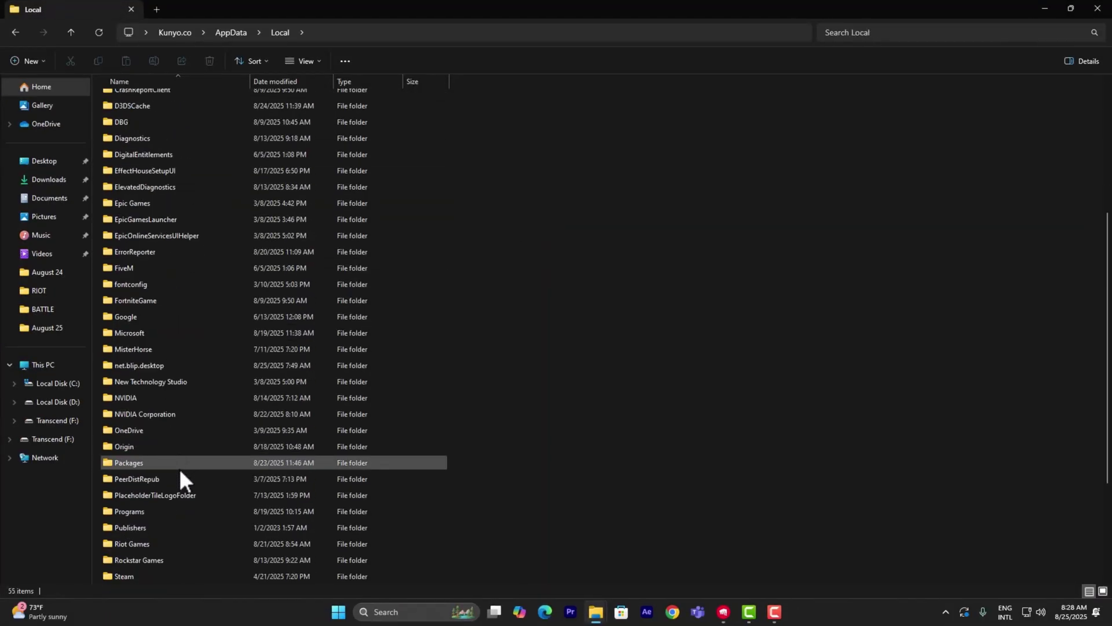
{"action": "left_click", "coordinate": [181, 542]}
{"action": "double_click", "coordinate": [181, 543]}
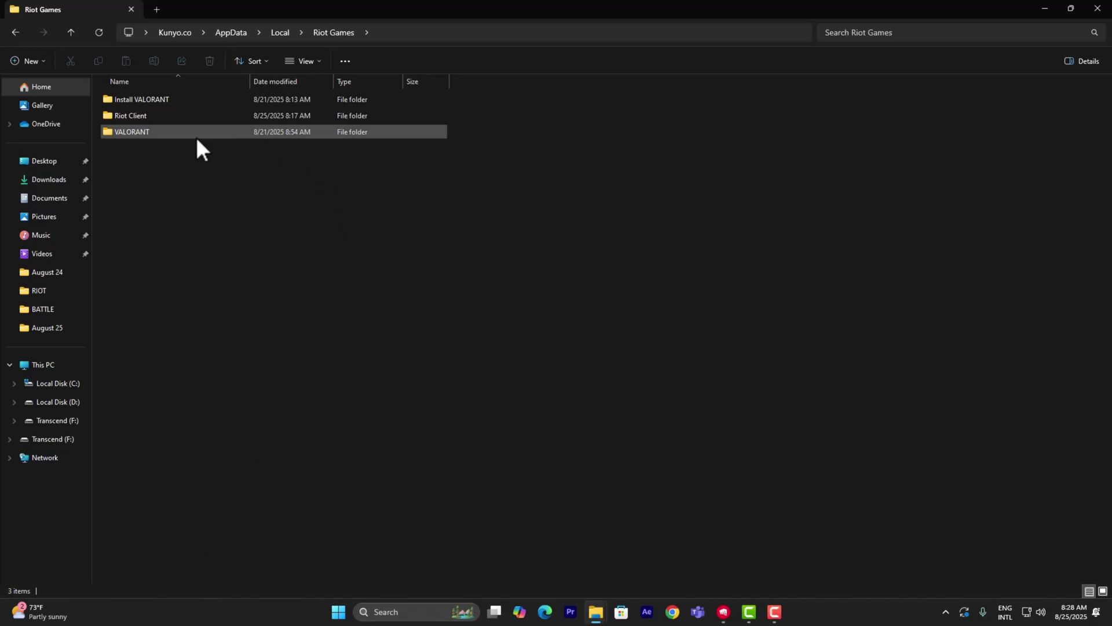
{"action": "double_click", "coordinate": [131, 117]}
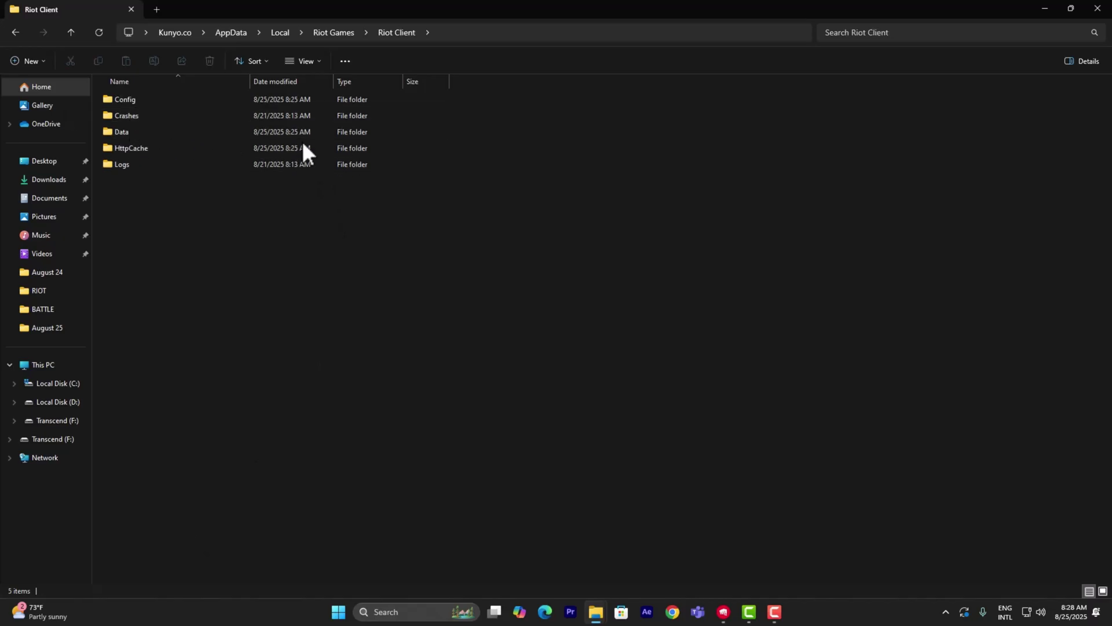
{"action": "left_click", "coordinate": [129, 148]}
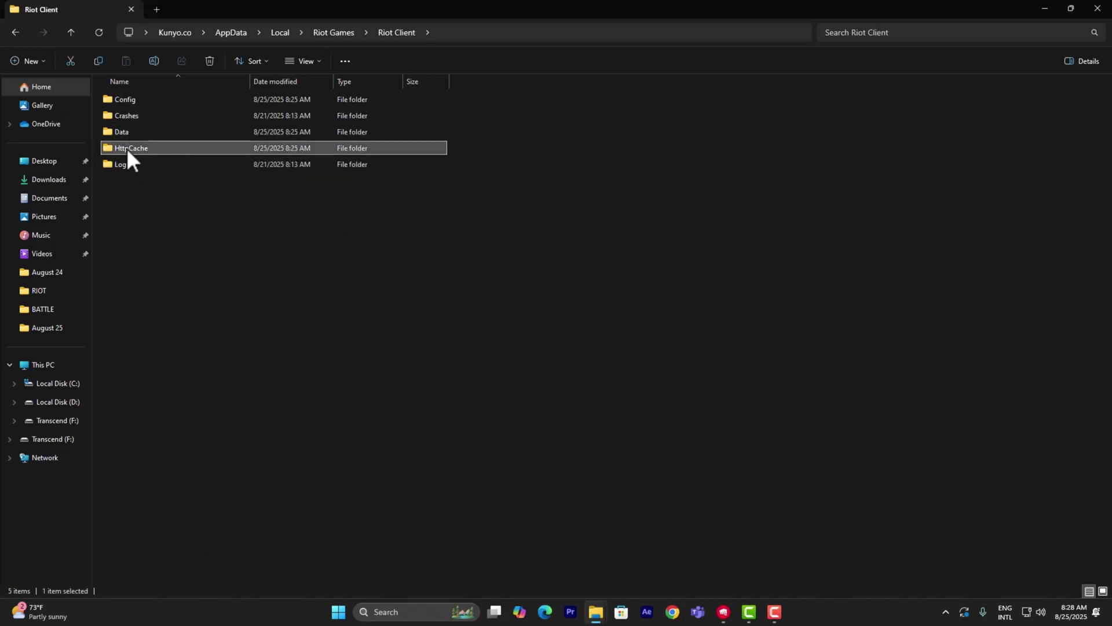
{"action": "left_click", "coordinate": [211, 59]}
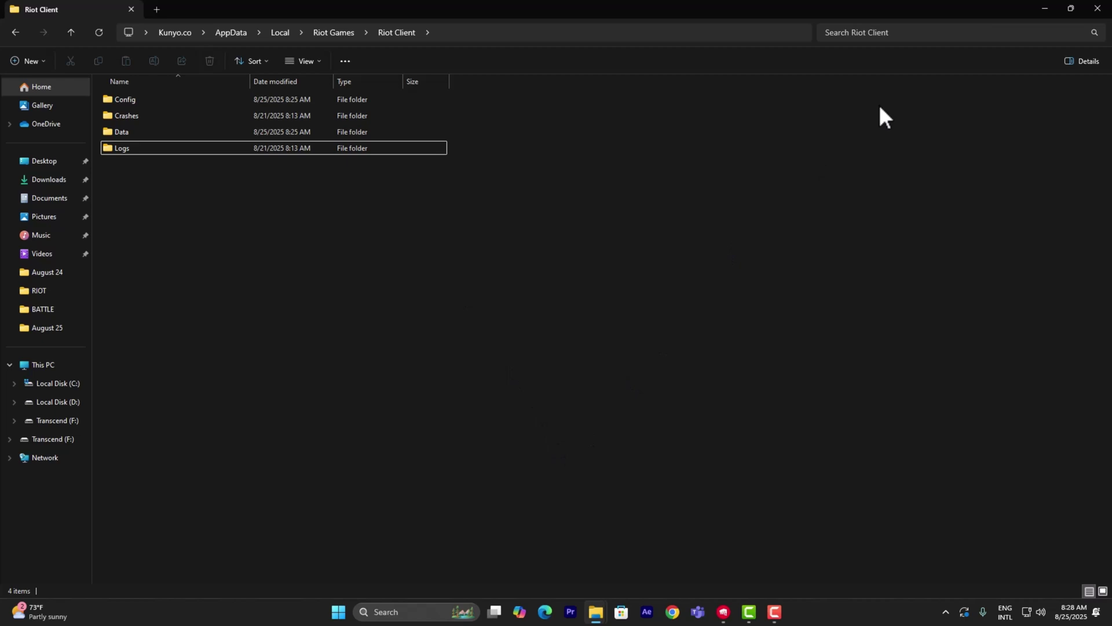
{"action": "left_click", "coordinate": [1097, 8]}
Step: Refresh the desktop and open the Ethernet details from the network tray icon's settings
{"action": "right_click", "coordinate": [397, 113]}
{"action": "left_click", "coordinate": [469, 159]}
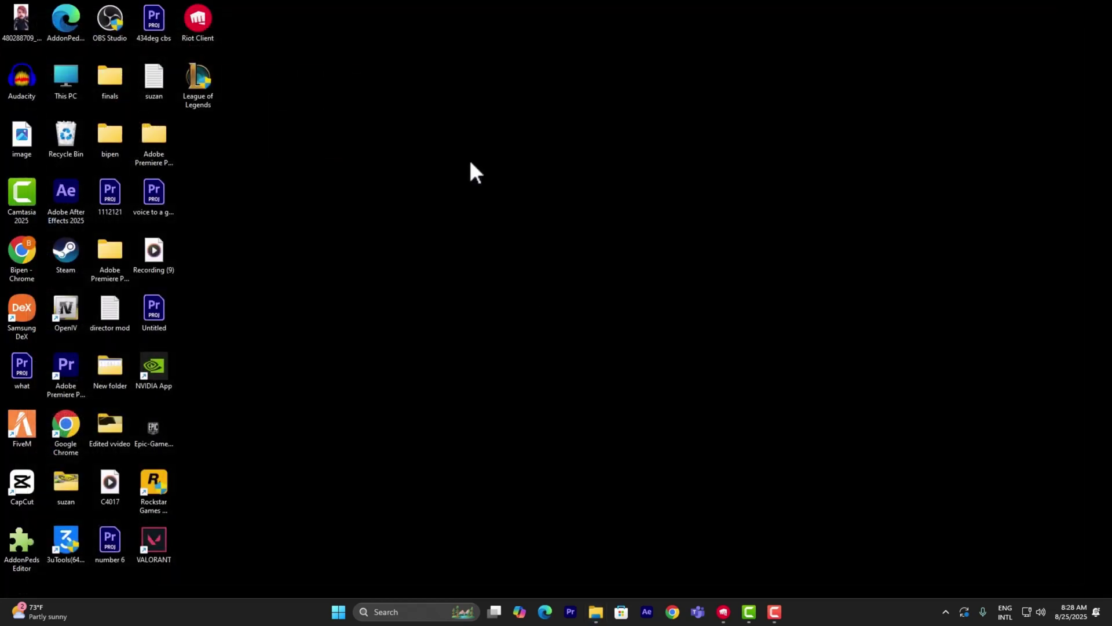
{"action": "right_click", "coordinate": [1028, 615]}
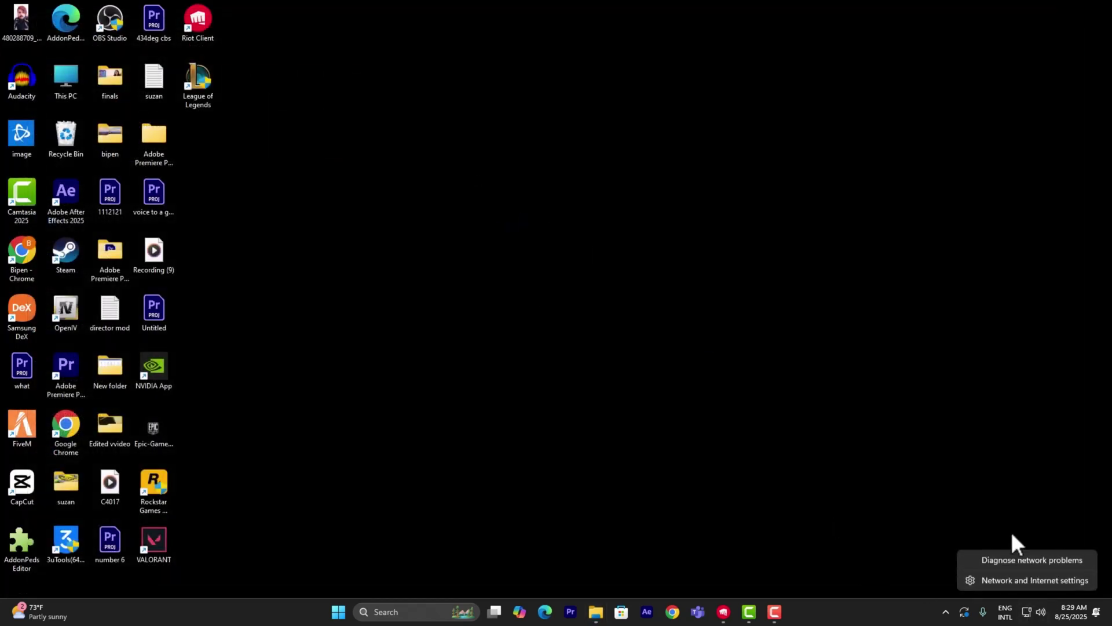
{"action": "left_click", "coordinate": [1008, 580]}
{"action": "left_click", "coordinate": [267, 206]}
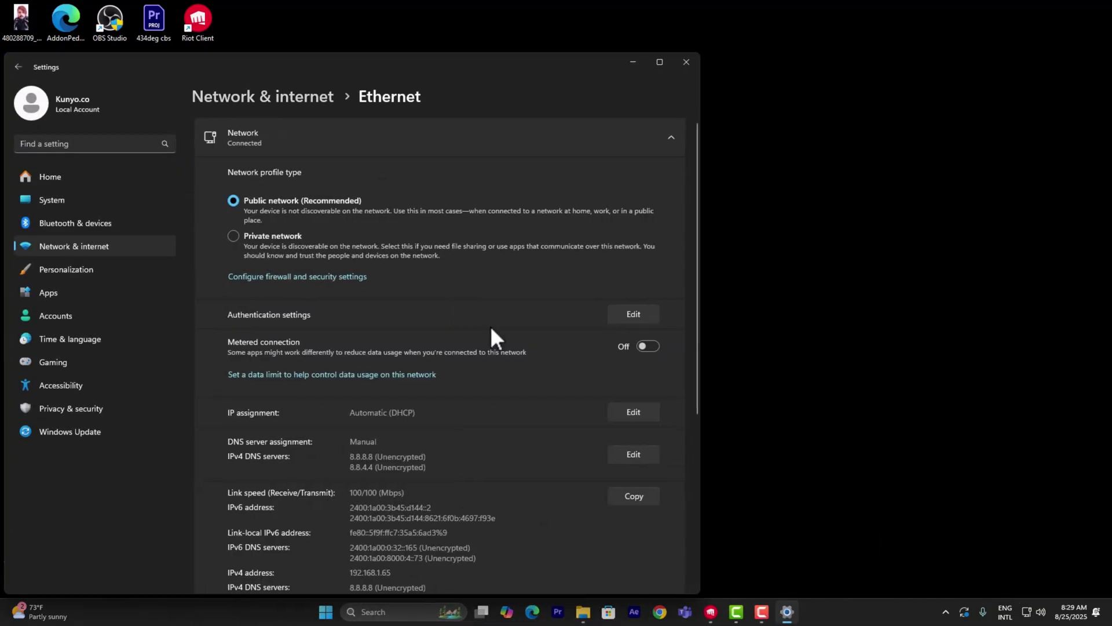
{"action": "scroll", "coordinate": [343, 319], "scroll_direction": "down", "scroll_amount": 1}
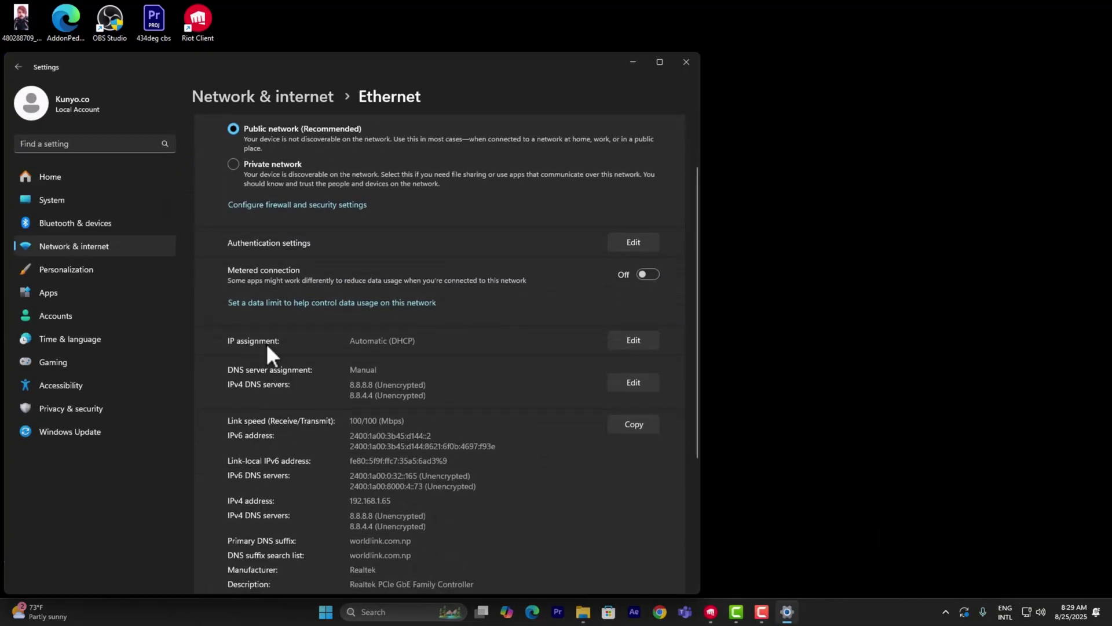
{"action": "scroll", "coordinate": [267, 345], "scroll_direction": "down", "scroll_amount": 3}
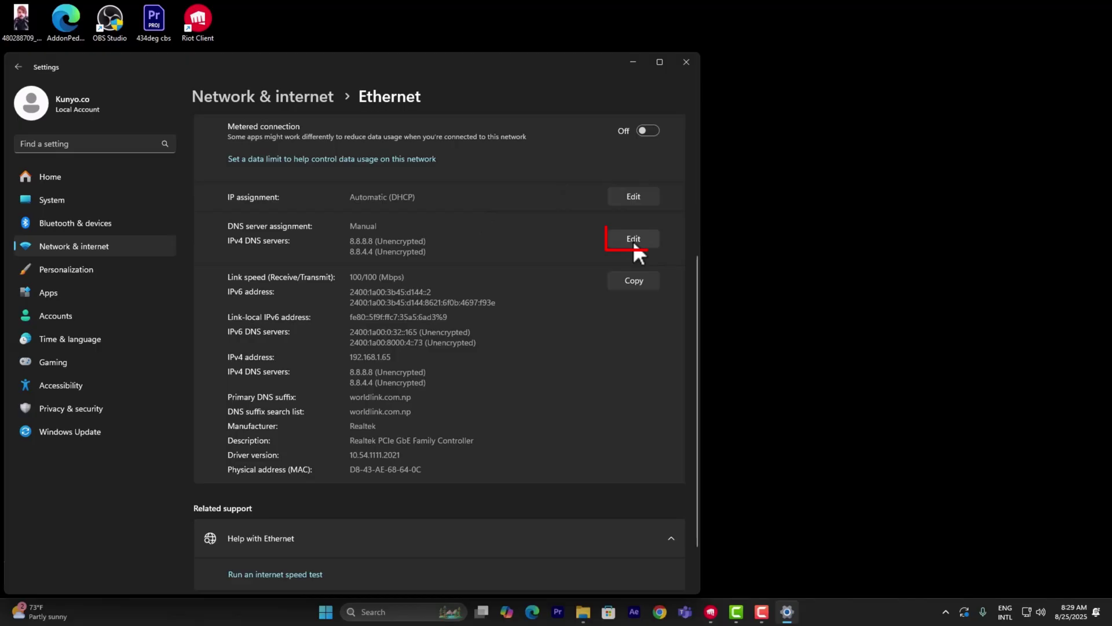
Step: Set the Ethernet DNS server assignment to Manual with IPv4 turned on
{"action": "left_click", "coordinate": [633, 240]}
{"action": "left_click", "coordinate": [224, 222]}
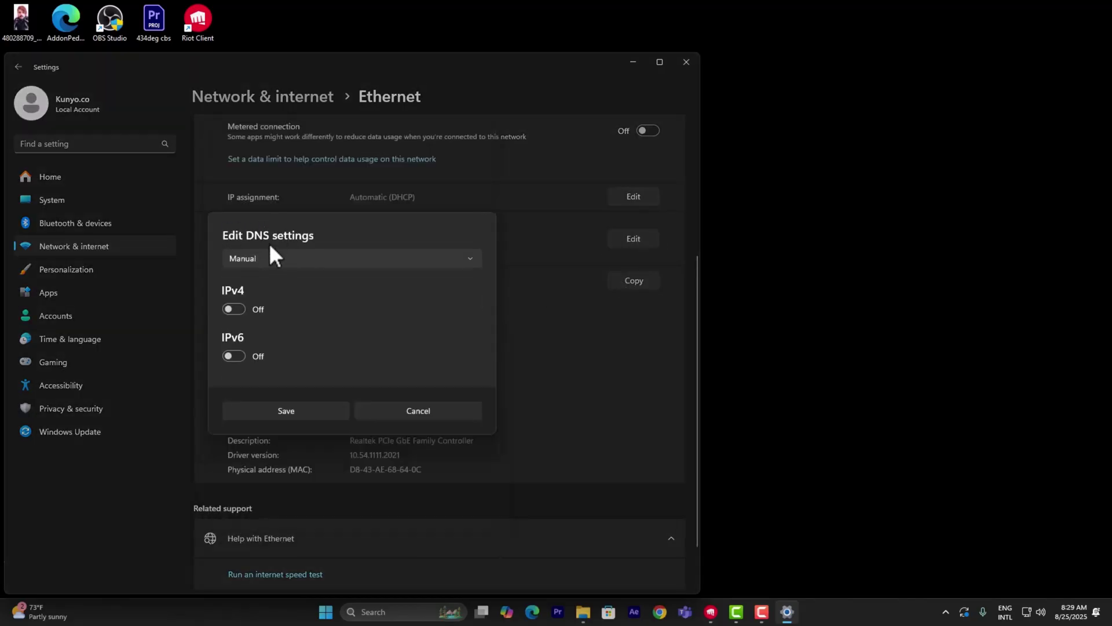
{"action": "left_click", "coordinate": [271, 252]}
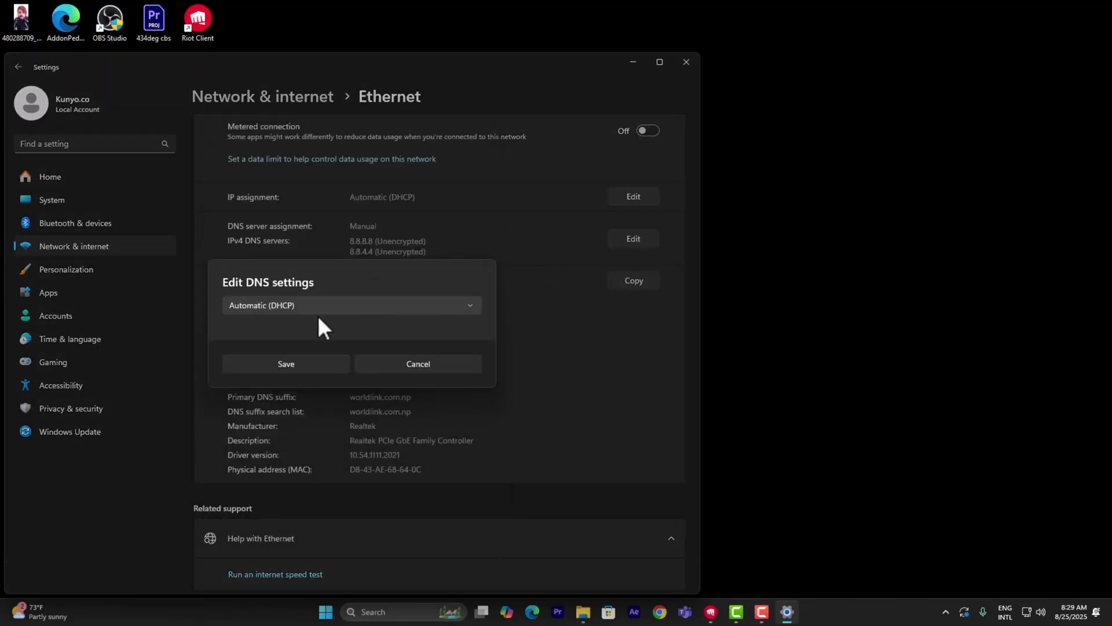
{"action": "left_click", "coordinate": [317, 315]}
{"action": "left_click", "coordinate": [246, 328]}
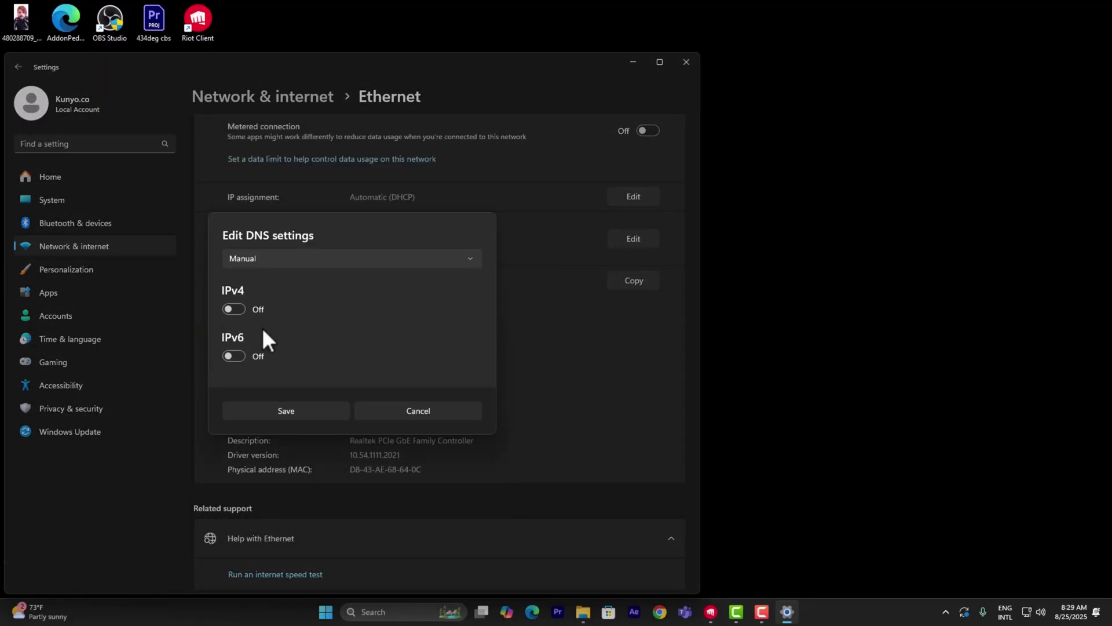
{"action": "left_click", "coordinate": [230, 310]}
Step: Enter 8.8.8.8 as preferred and 8.8.4.4 as alternate DNS, then save
{"action": "left_click", "coordinate": [268, 261]}
{"action": "key", "text": "ctrl+a"}
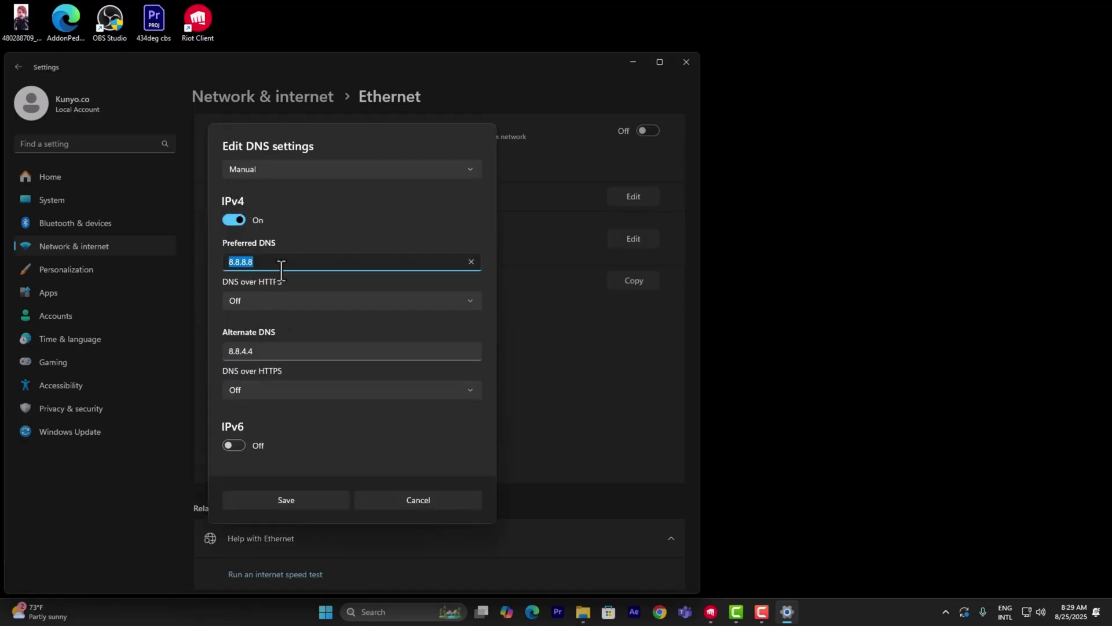
{"action": "key", "text": "BackSpace"}
{"action": "type", "text": "8.8.8.8"}
{"action": "left_click", "coordinate": [277, 351]}
{"action": "key", "text": "ctrl+a"}
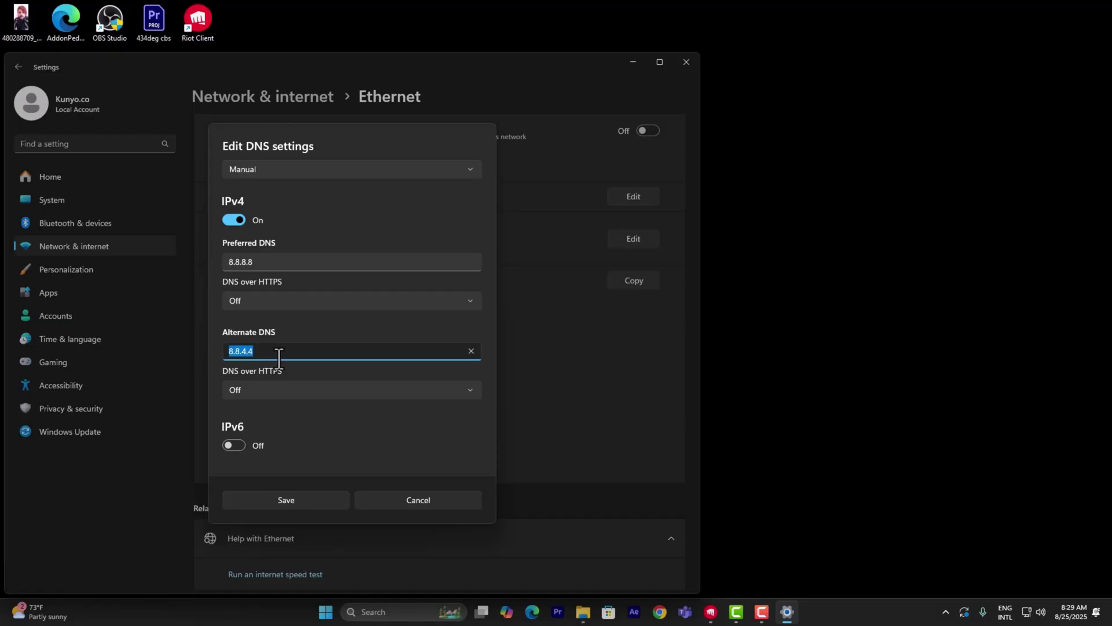
{"action": "key", "text": "BackSpace"}
{"action": "type", "text": "8.8.4.4"}
{"action": "left_click", "coordinate": [295, 499]}
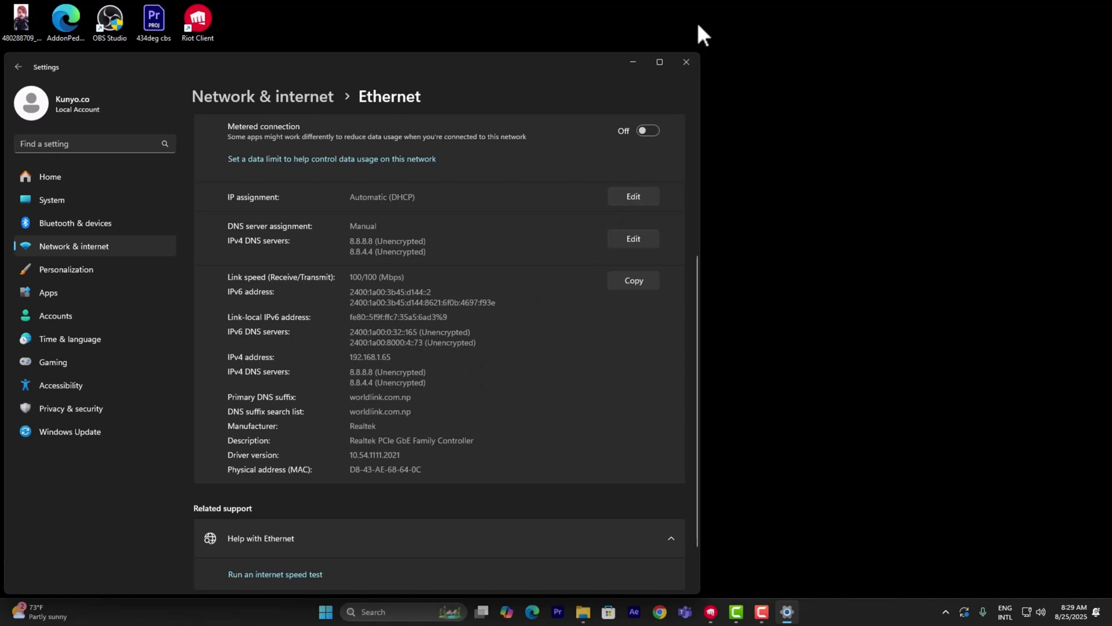
Step: Close the Settings window and refresh the desktop from its context menu
{"action": "left_click", "coordinate": [685, 66]}
{"action": "right_click", "coordinate": [387, 145]}
{"action": "left_click", "coordinate": [348, 152]}
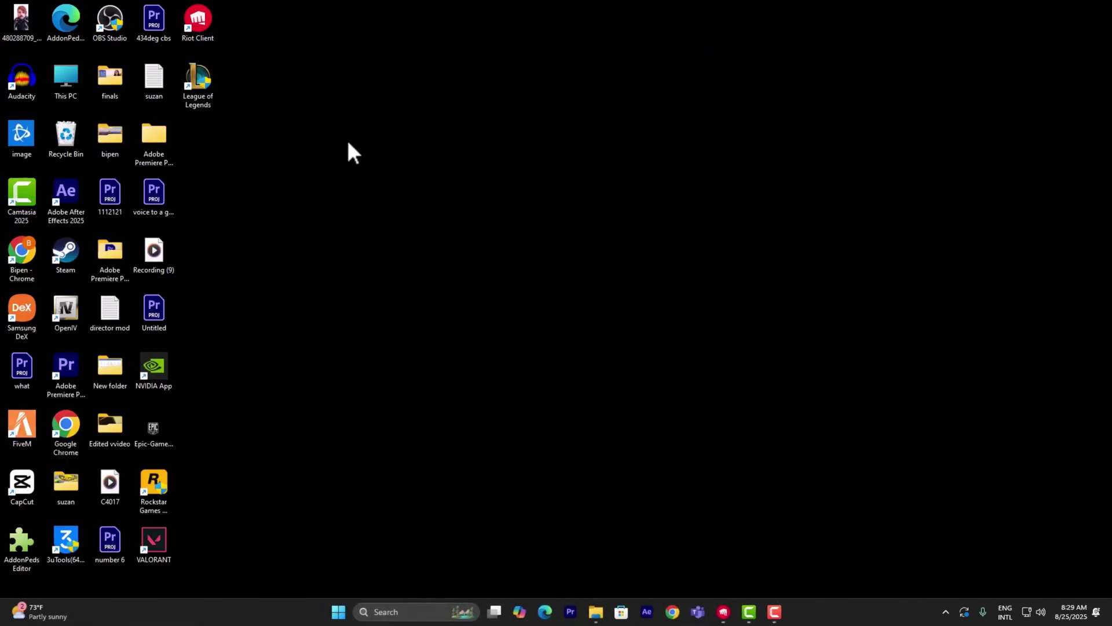
{"action": "right_click", "coordinate": [343, 161]}
{"action": "left_click", "coordinate": [339, 165]}
{"action": "right_click", "coordinate": [508, 301]}
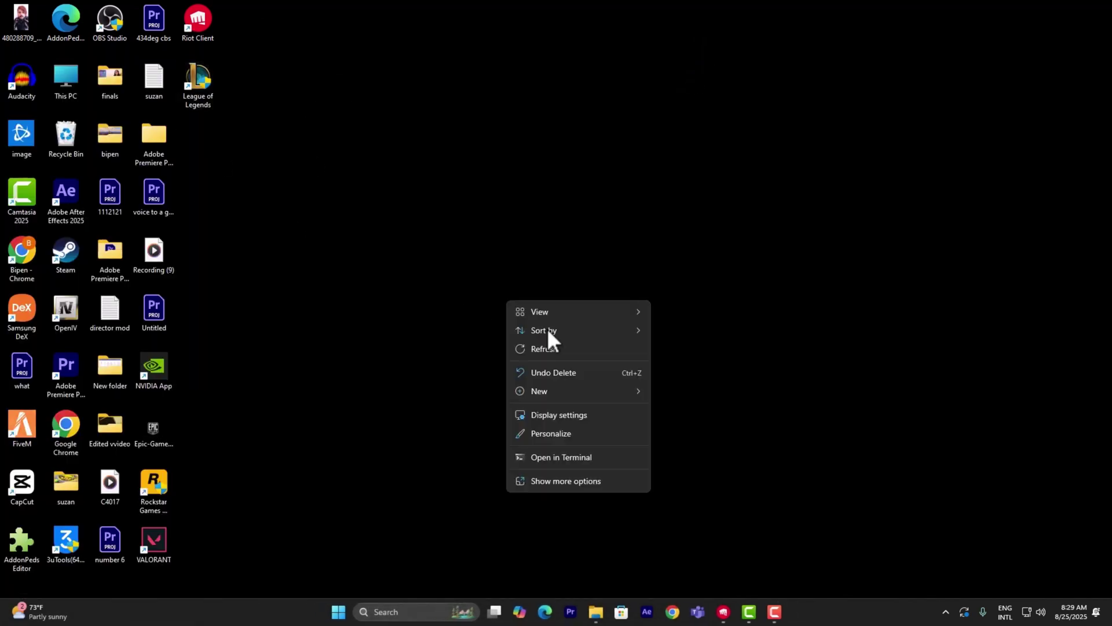
{"action": "left_click", "coordinate": [574, 349]}
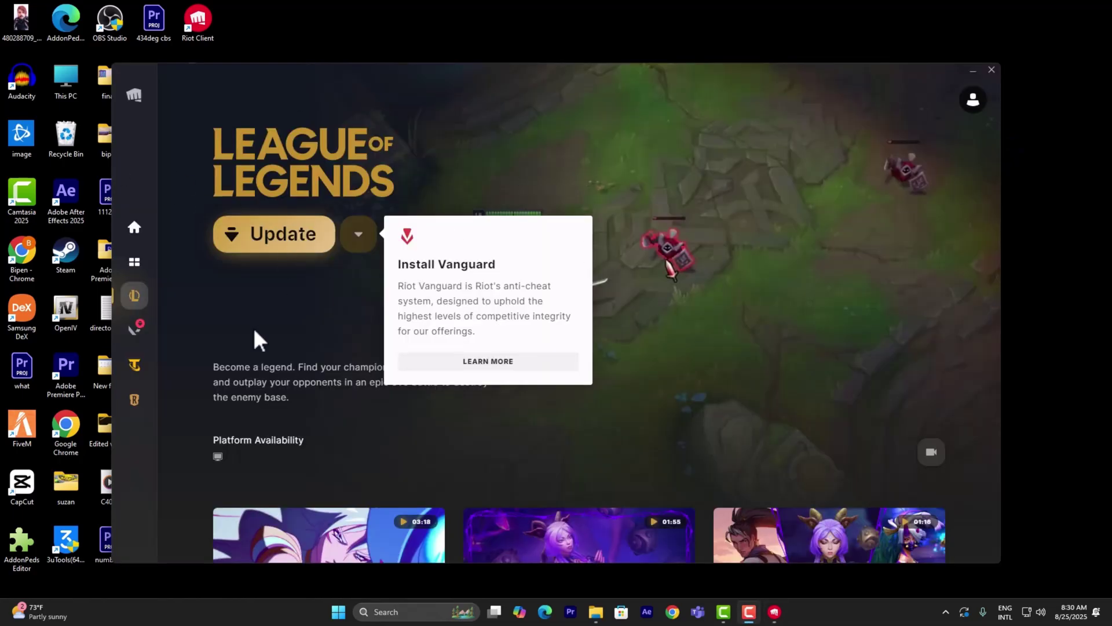
Step: Repair the League of Legends game files from Riot Client settings
{"action": "left_click", "coordinate": [972, 100]}
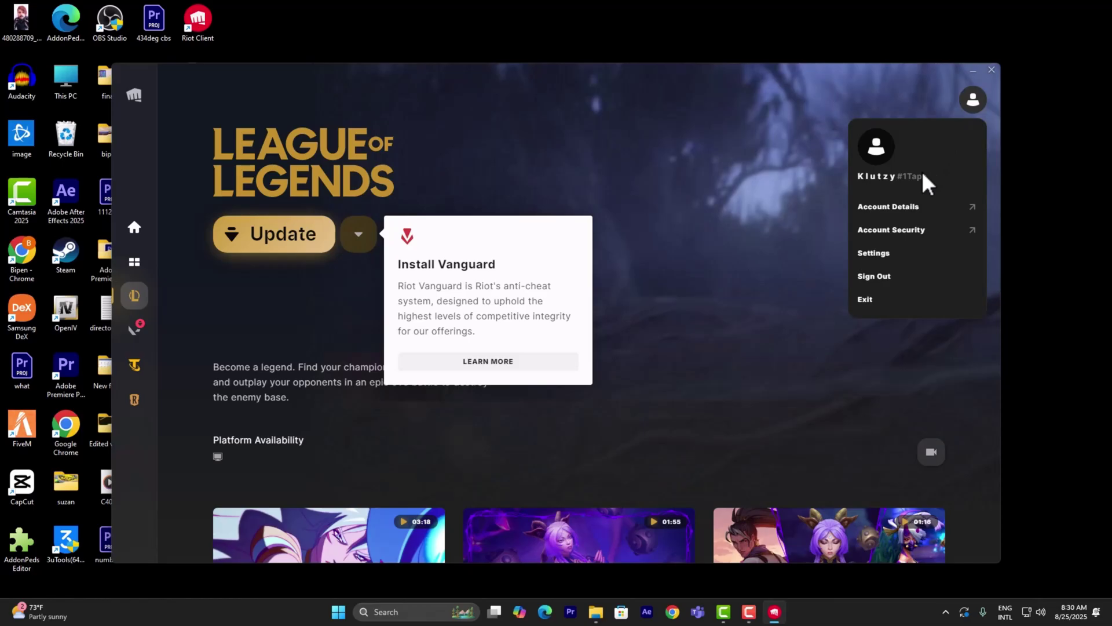
{"action": "left_click", "coordinate": [887, 256]}
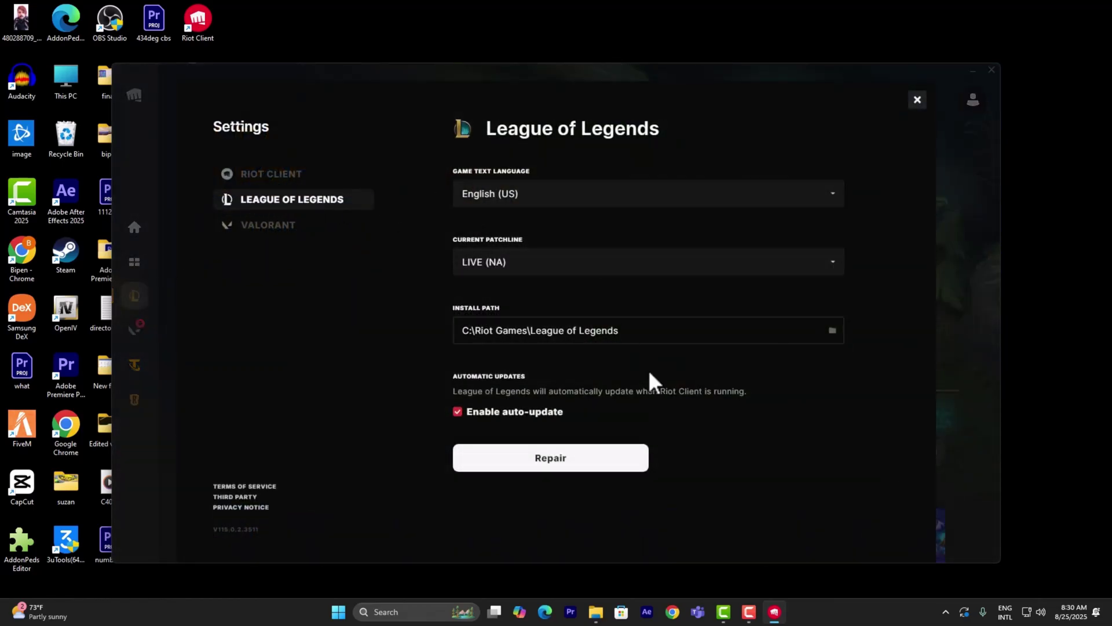
{"action": "left_click", "coordinate": [563, 457]}
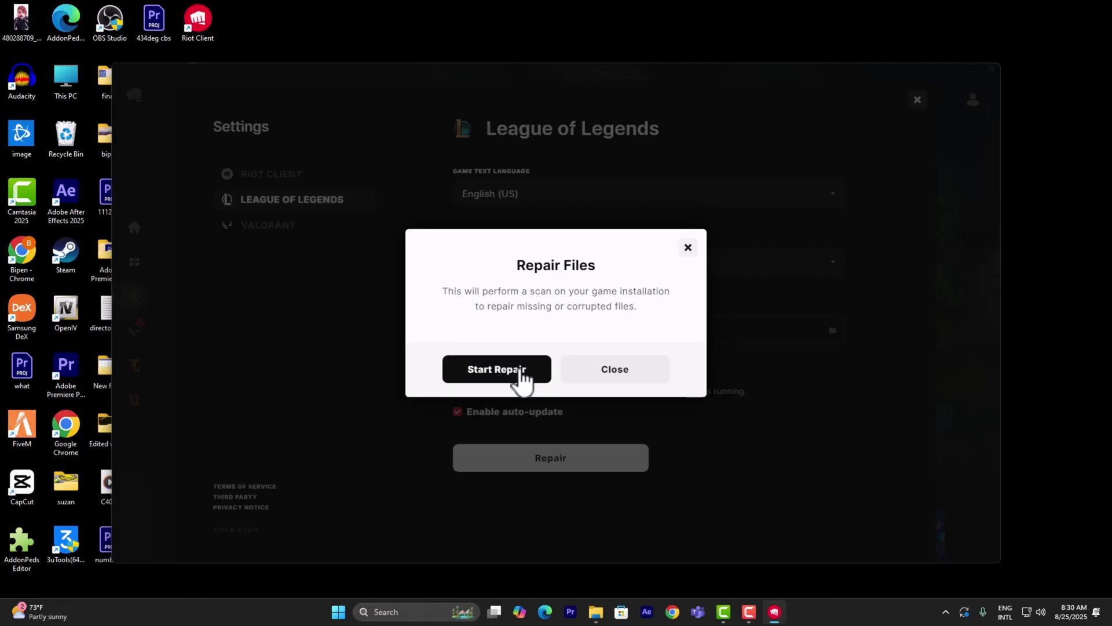
{"action": "left_click", "coordinate": [511, 376]}
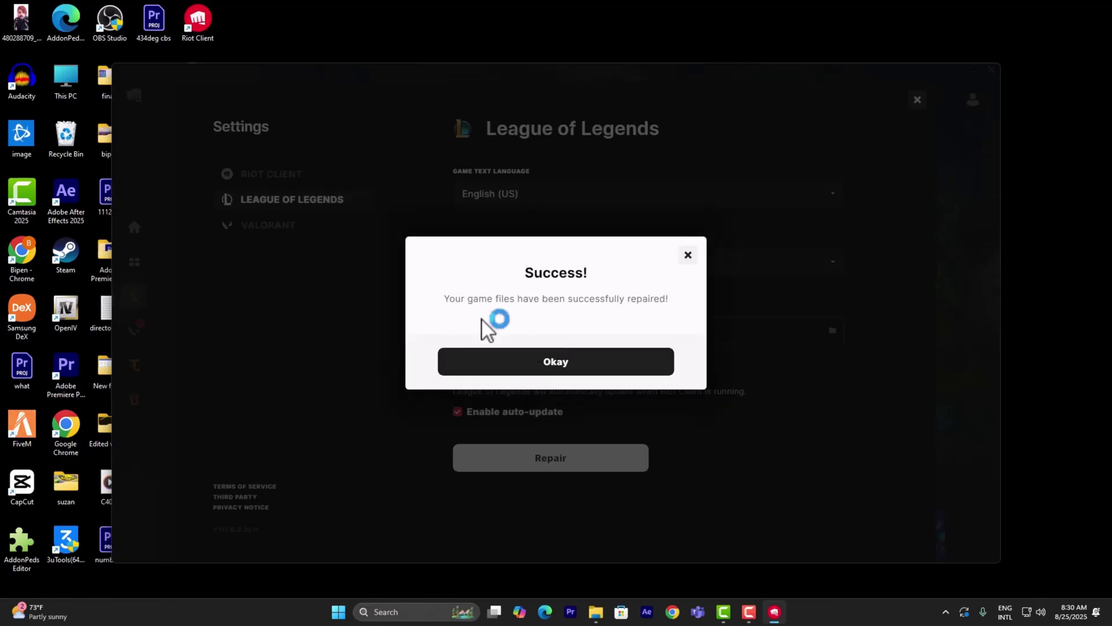
{"action": "left_click", "coordinate": [526, 363]}
Step: Start a VALORANT file repair, then close settings back to the League page
{"action": "left_click", "coordinate": [241, 224]}
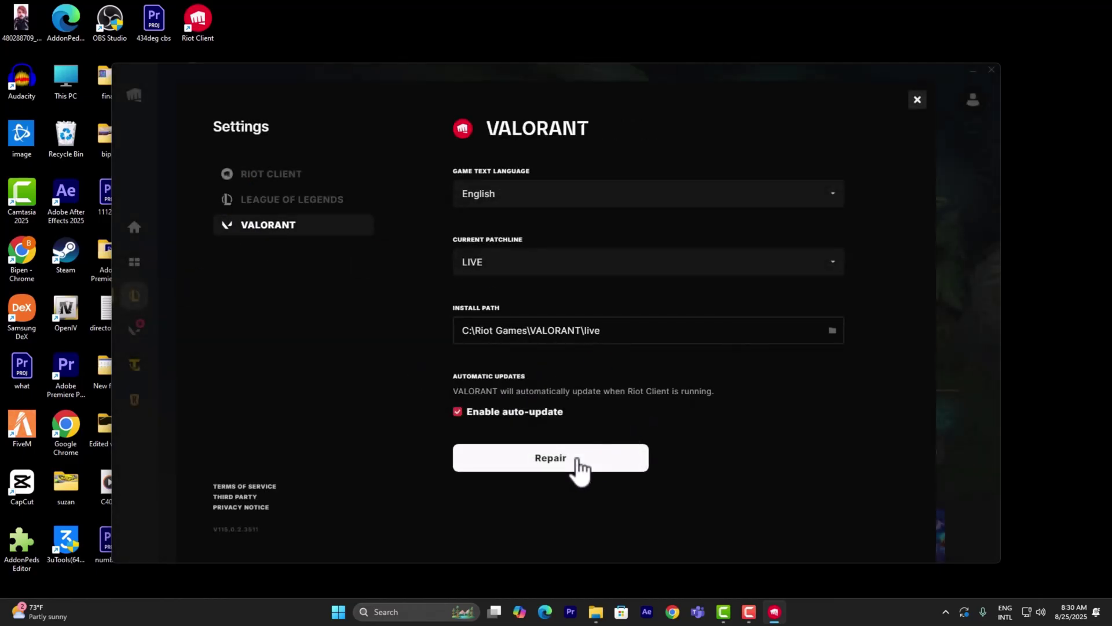
{"action": "left_click", "coordinate": [578, 463]}
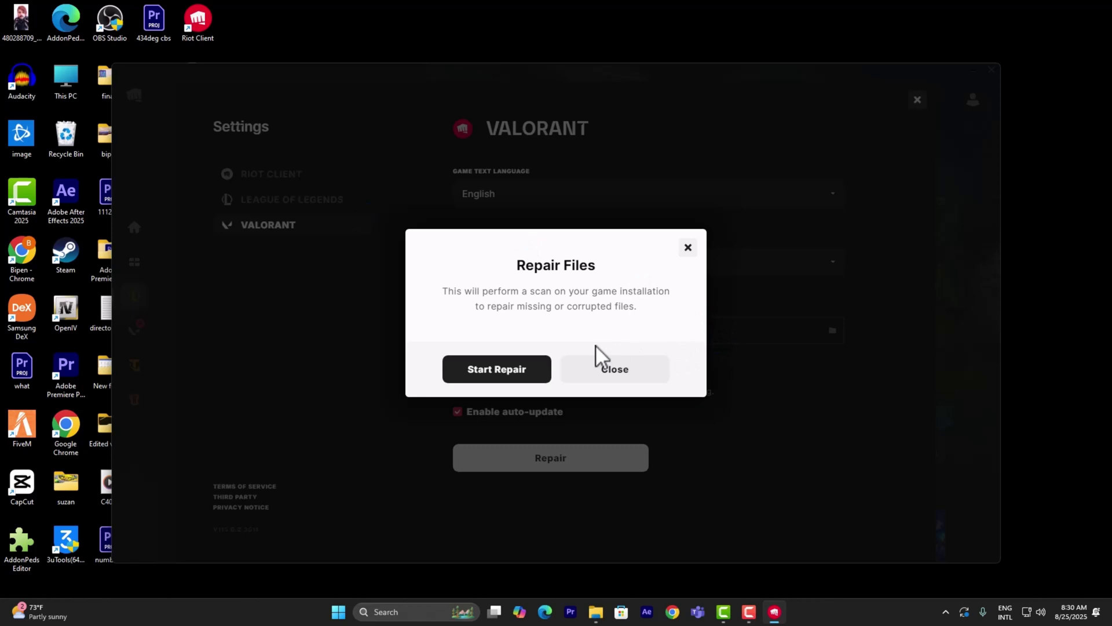
{"action": "left_click", "coordinate": [616, 365]}
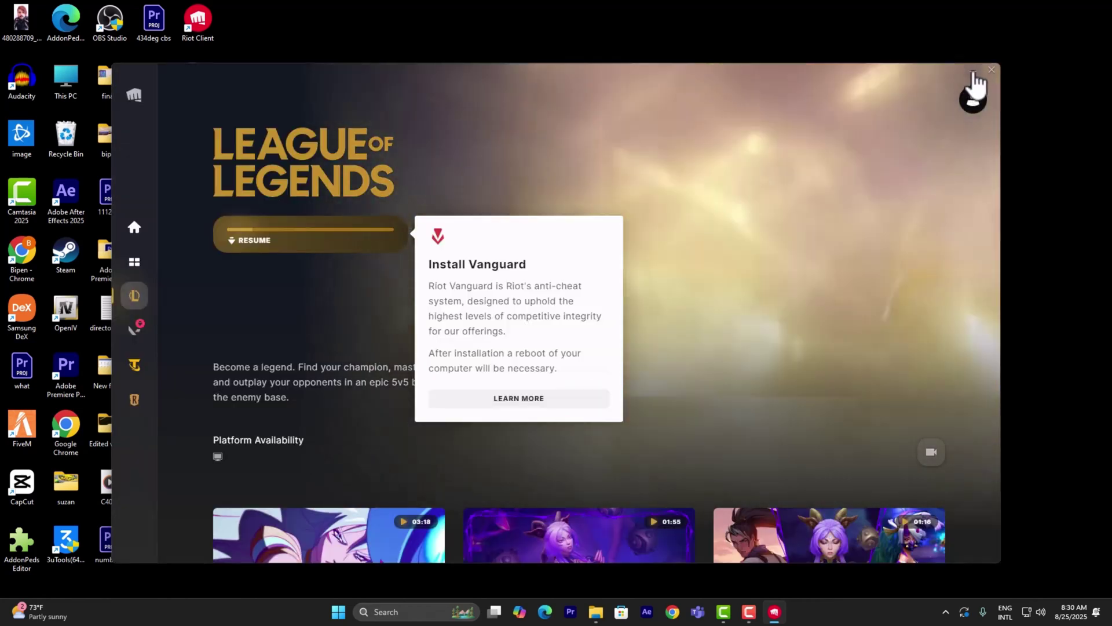
Step: Close the Riot Client window and refresh the desktop via right-click Refresh
{"action": "left_click", "coordinate": [249, 241]}
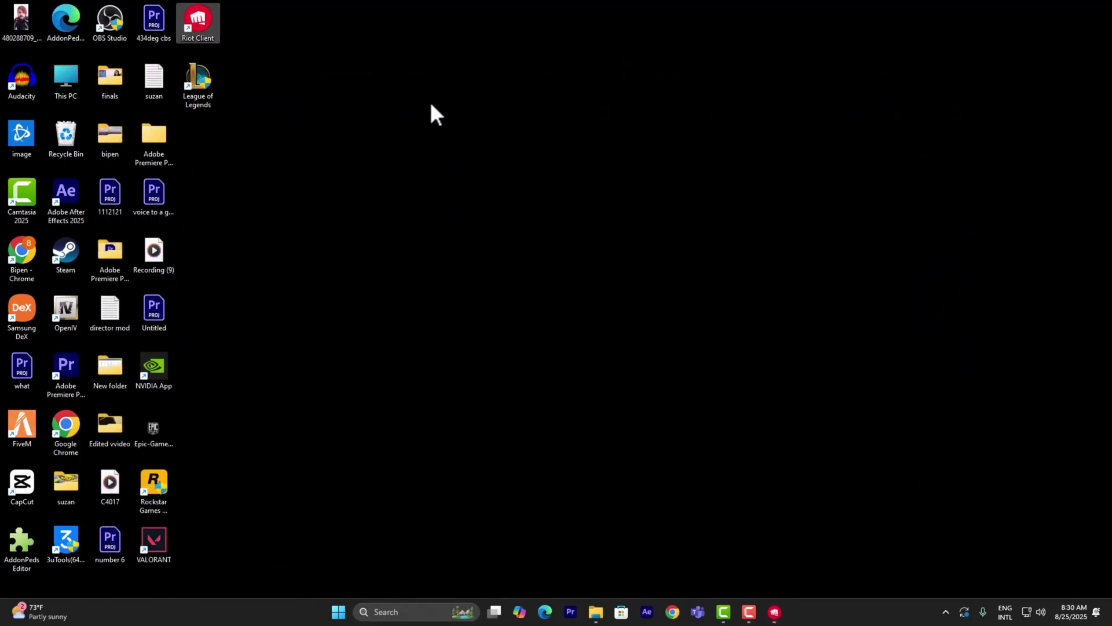
{"action": "right_click", "coordinate": [431, 104]}
{"action": "left_click", "coordinate": [484, 154]}
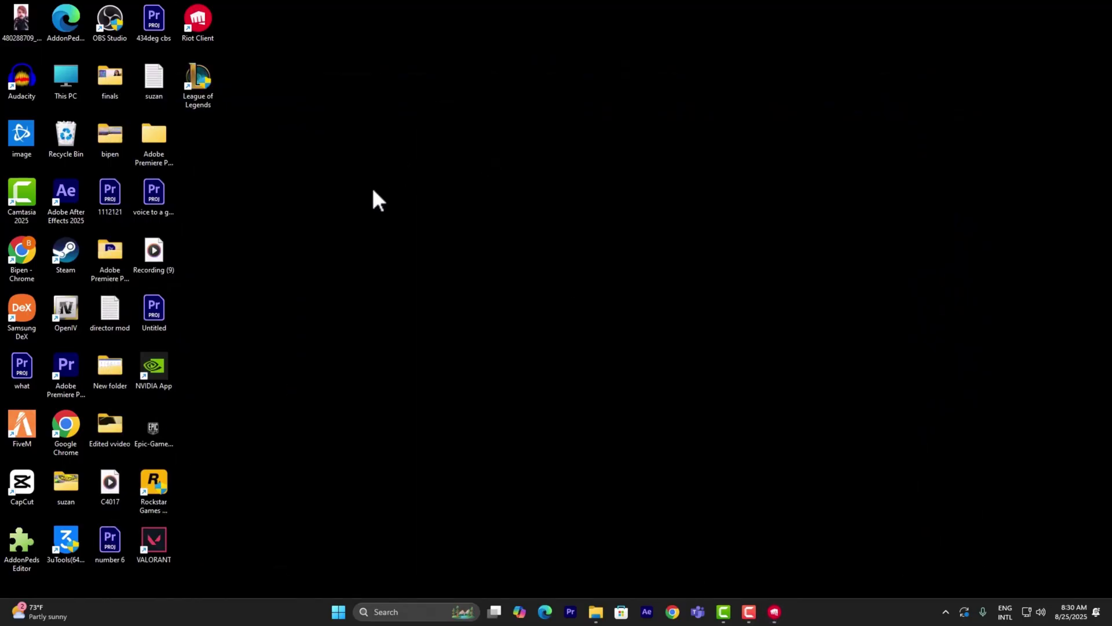